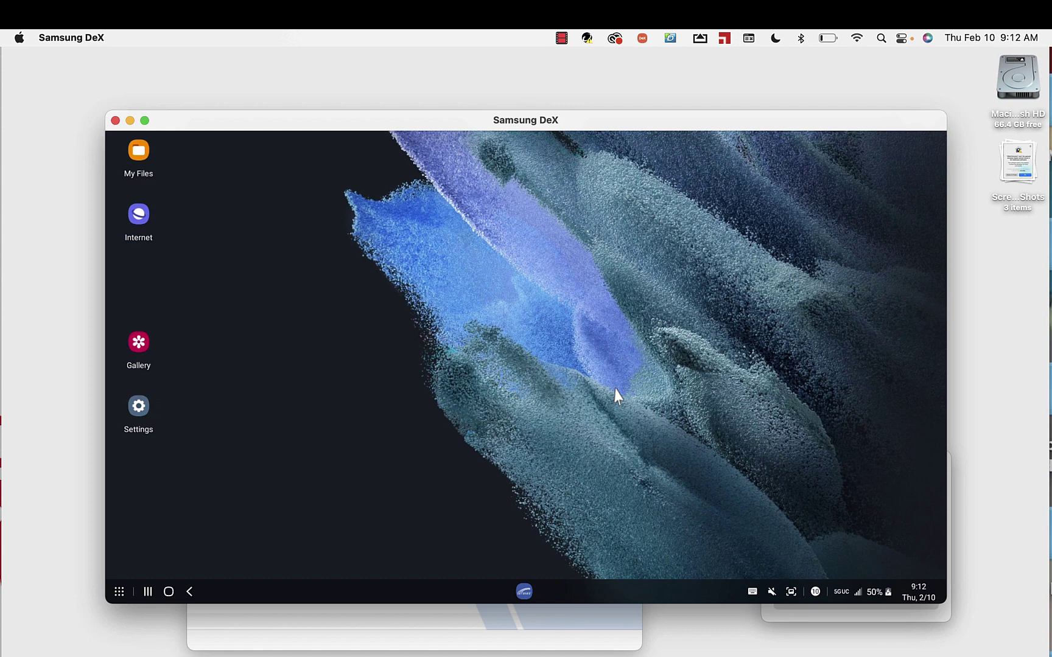
Launch Skyward from the DeX app list by searching for it.
left_click(118, 592)
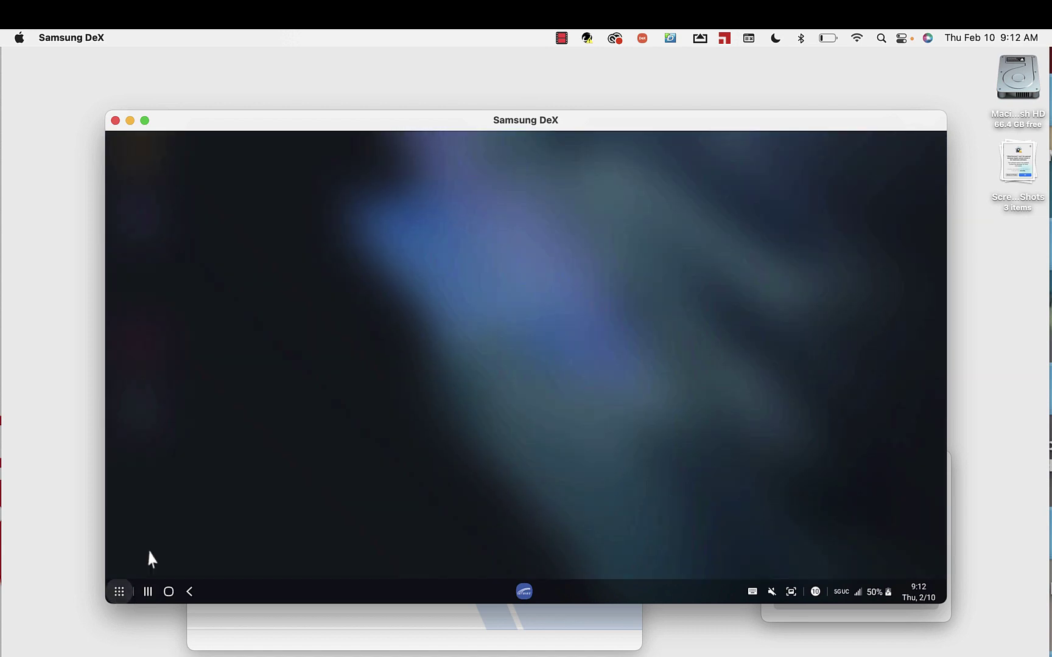
left_click(667, 199)
type("Sk")
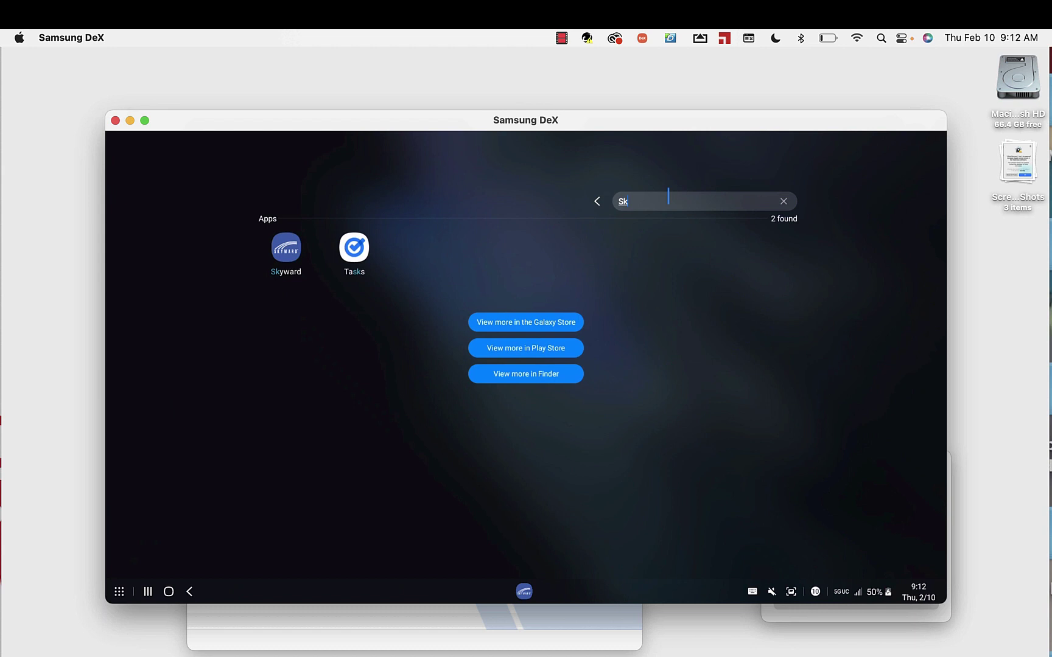
type("yward")
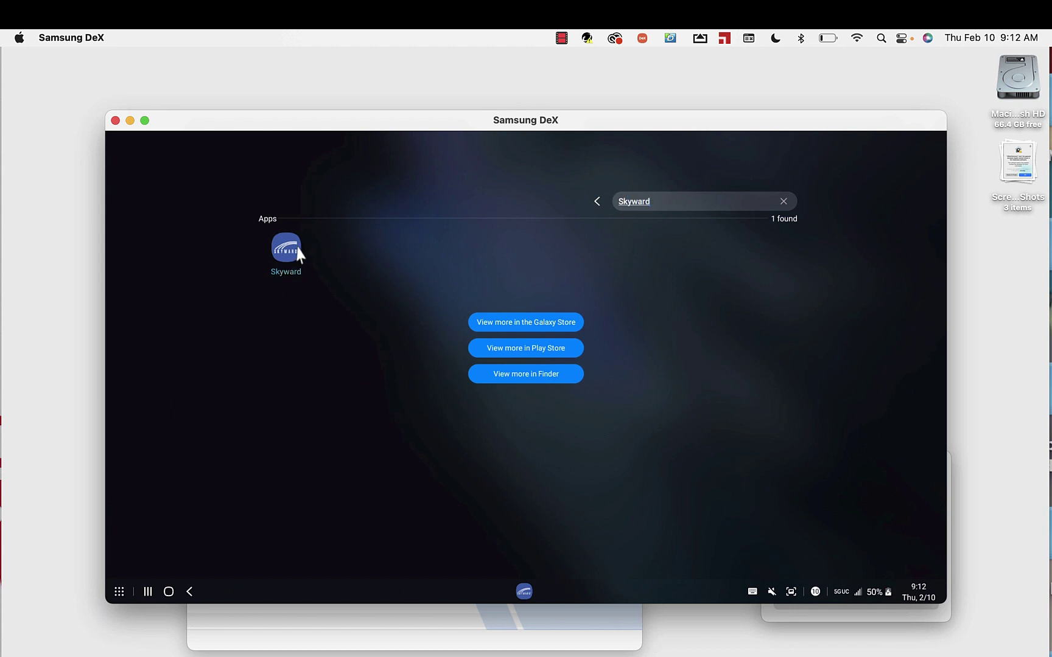
left_click(289, 251)
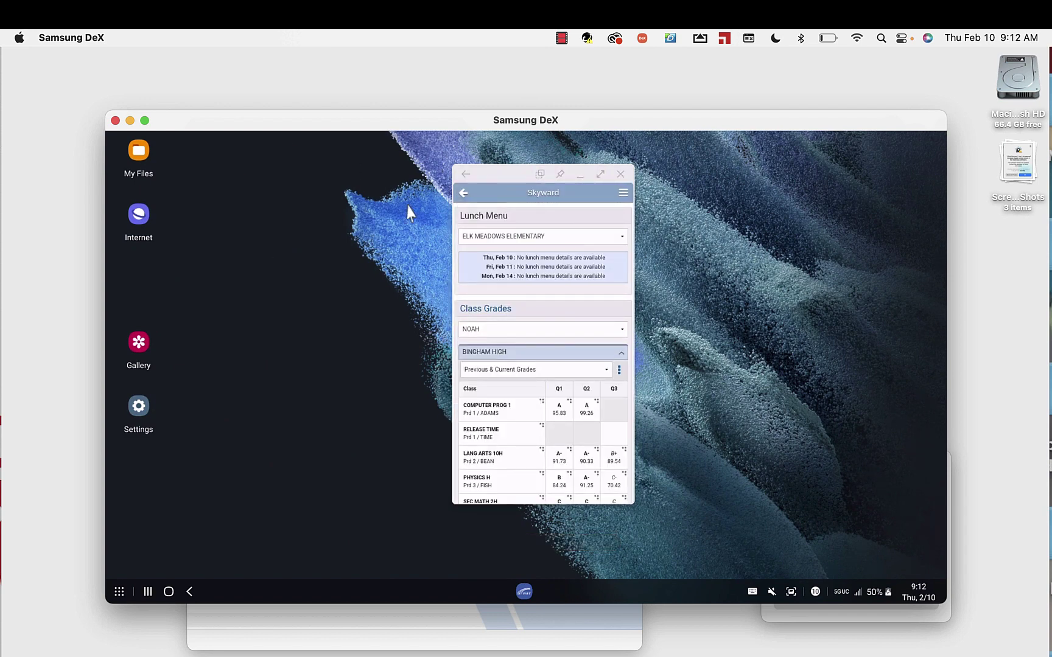
left_click(622, 193)
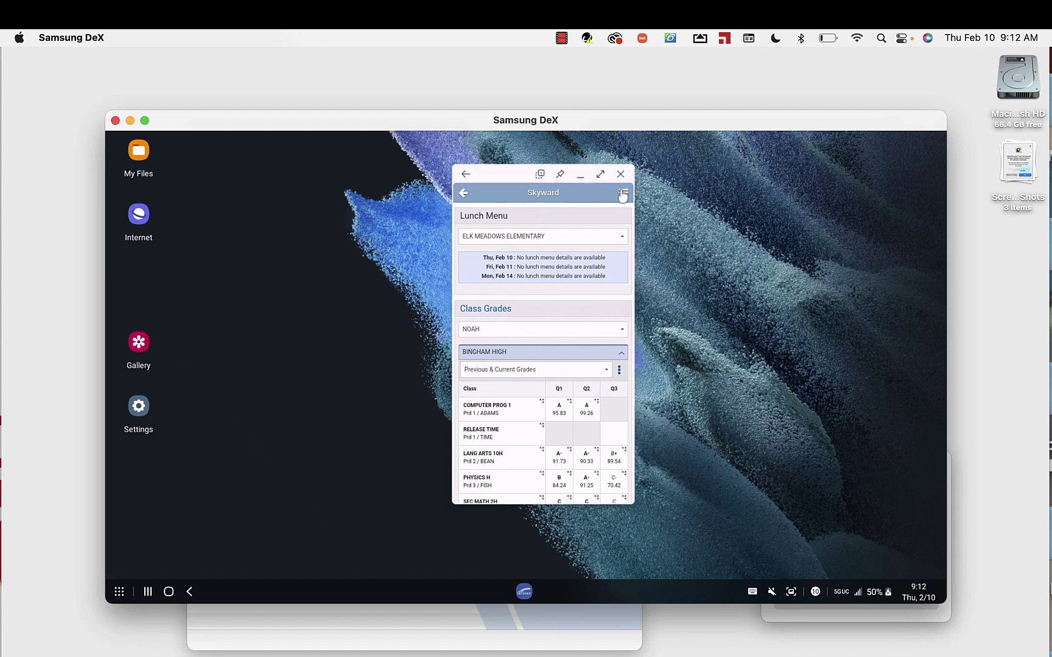
left_click(606, 230)
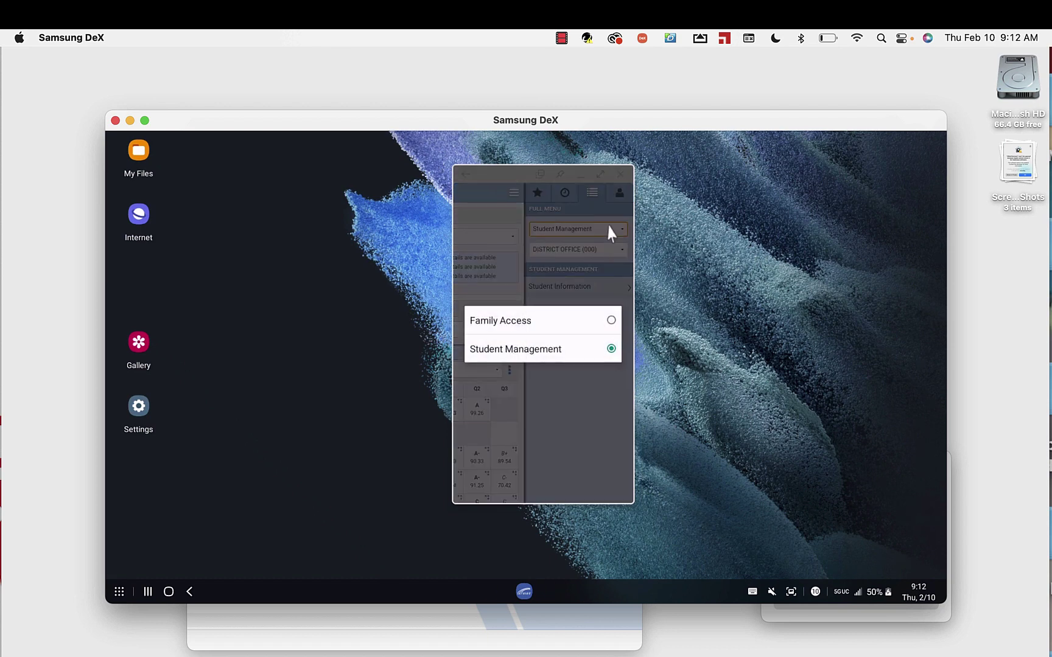
left_click(572, 322)
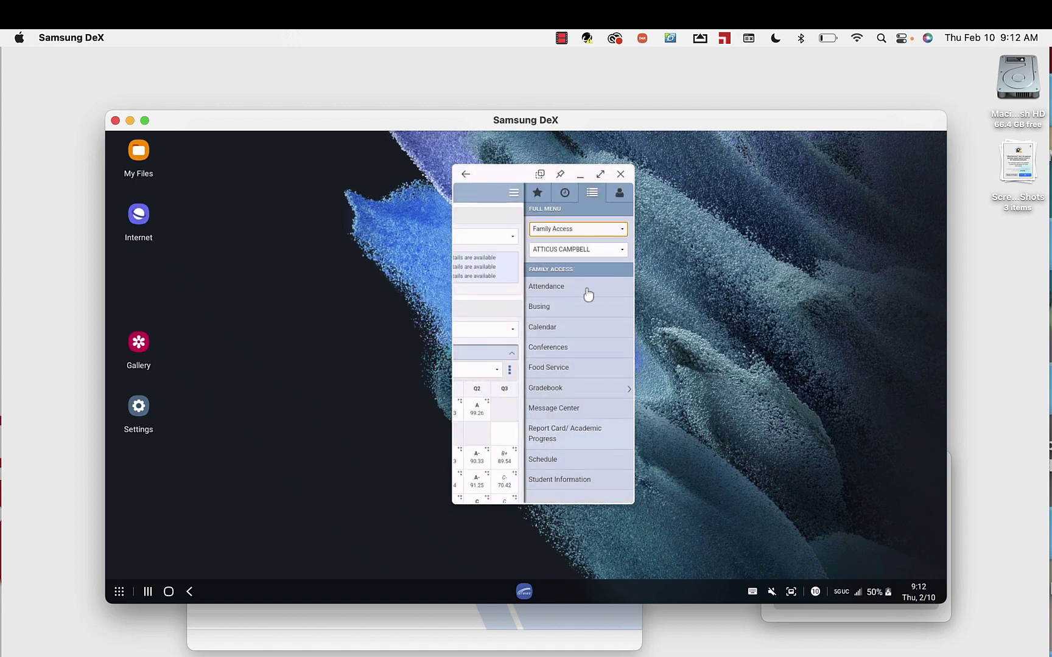
left_click(606, 251)
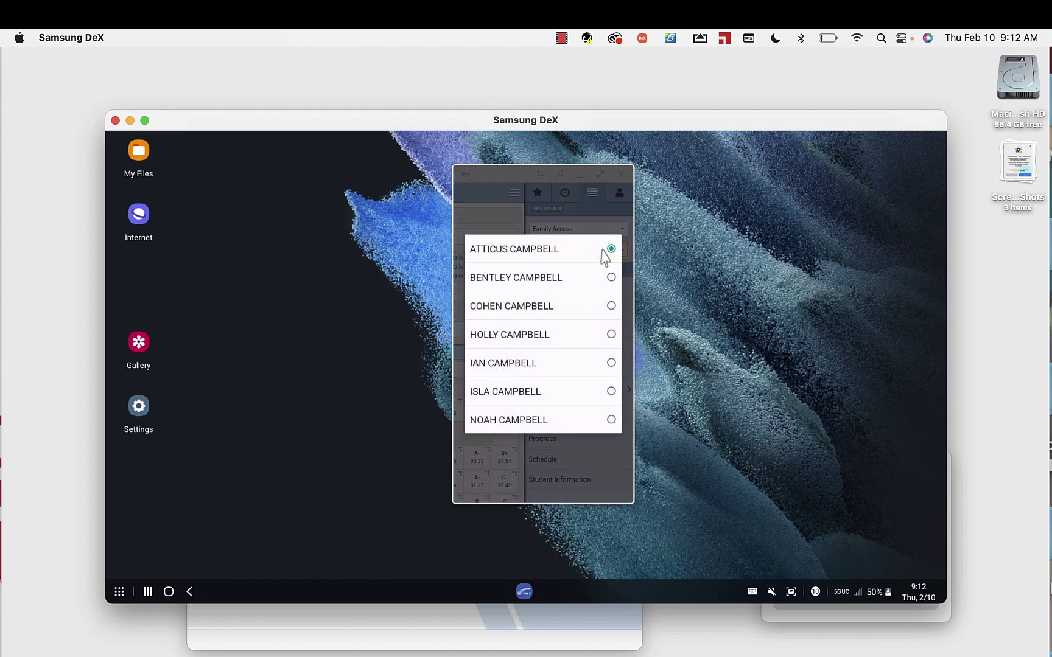
left_click(578, 284)
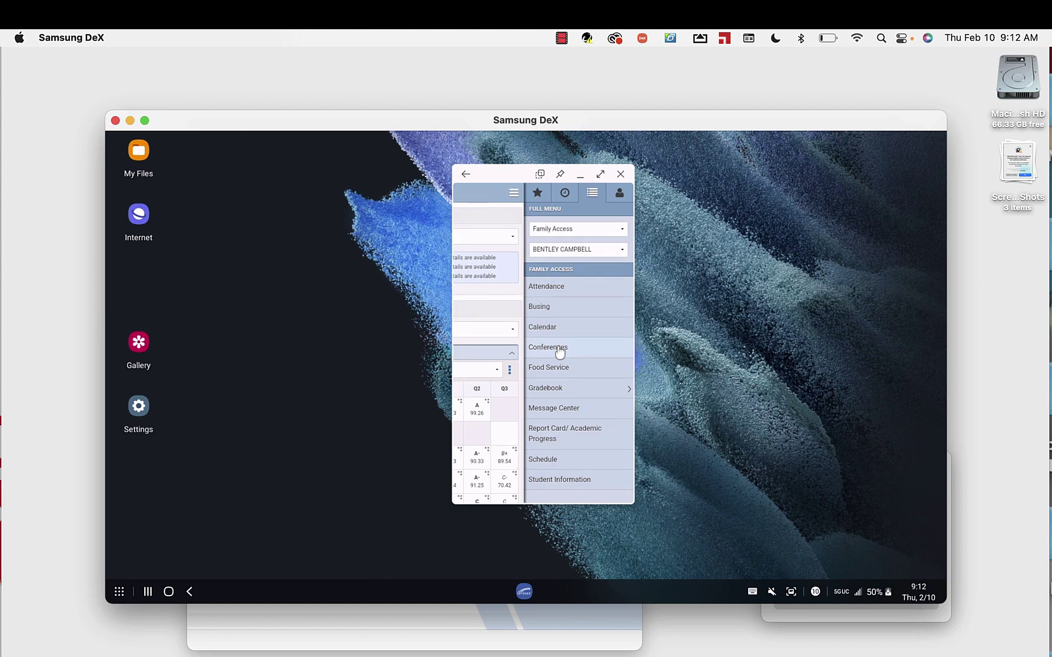
Show all conferences and view available times for Period 10 School Musical.
left_click(560, 348)
left_click(597, 238)
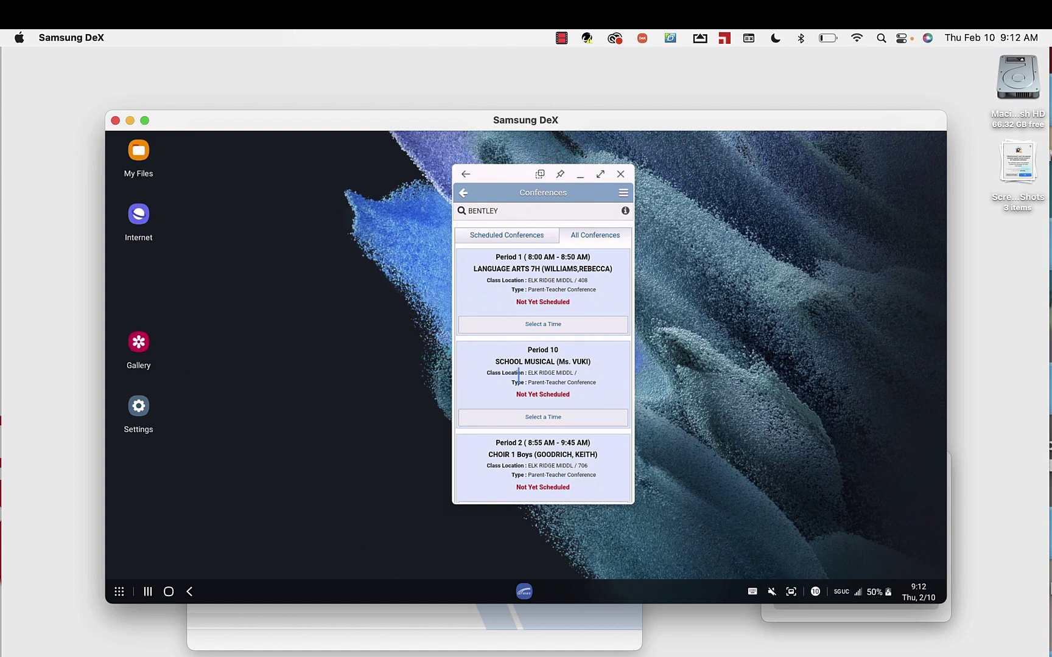
scroll(575, 356, "down", 2)
scroll(567, 394, "down", 2)
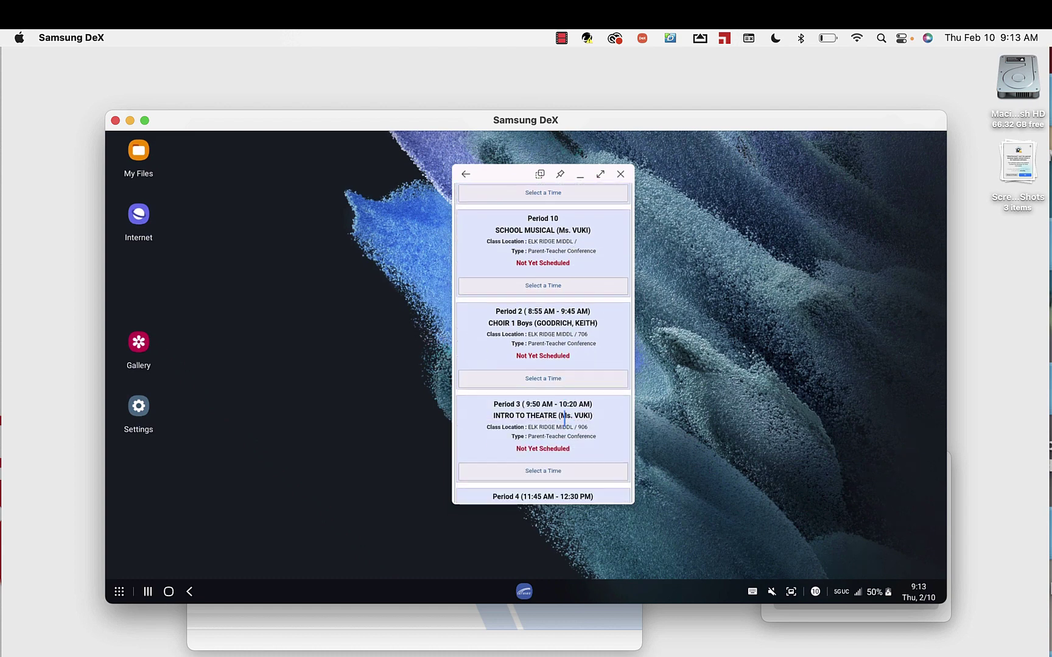
scroll(564, 418, "down", 1)
scroll(564, 419, "down", 1)
scroll(564, 418, "up", 2)
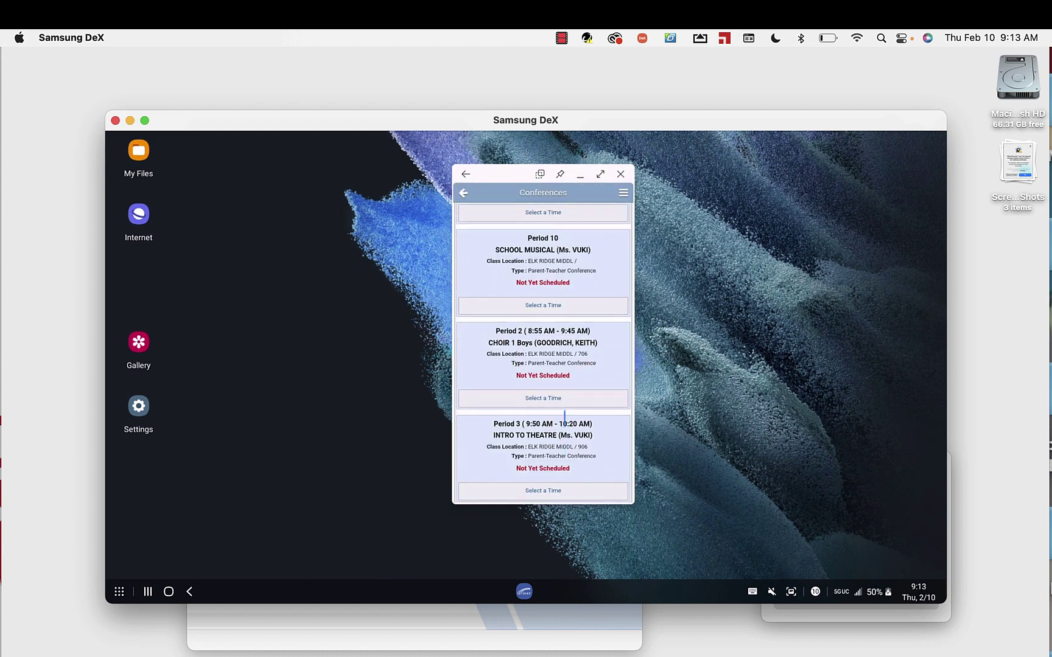
left_click(543, 306)
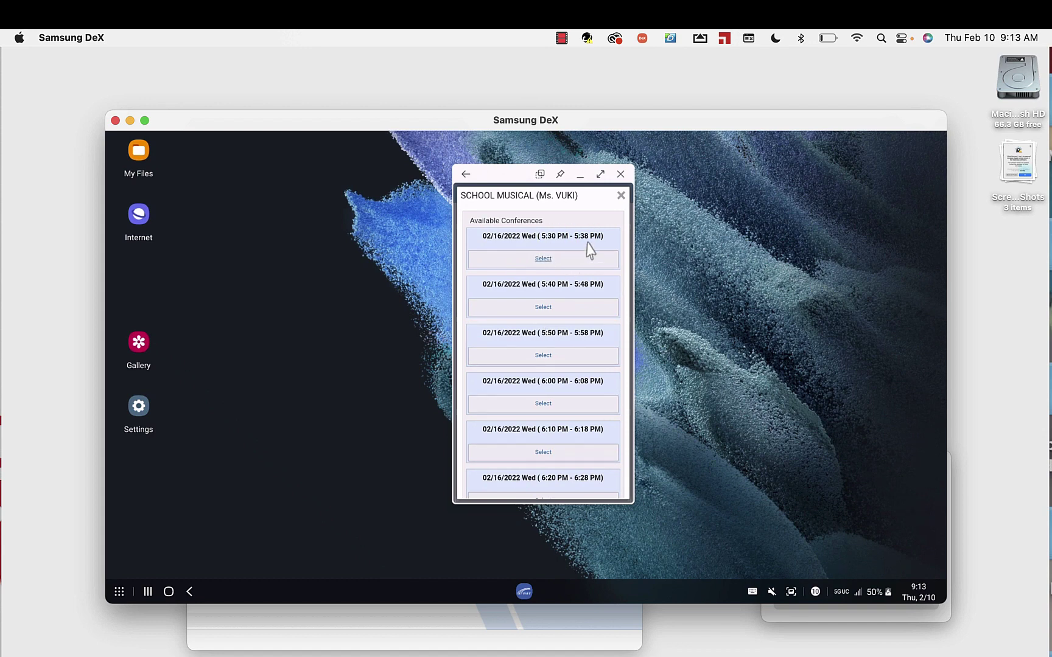
Select the 5:30 PM February 16 School Musical slot, then move to the Chrome Skyward login page.
left_click(543, 260)
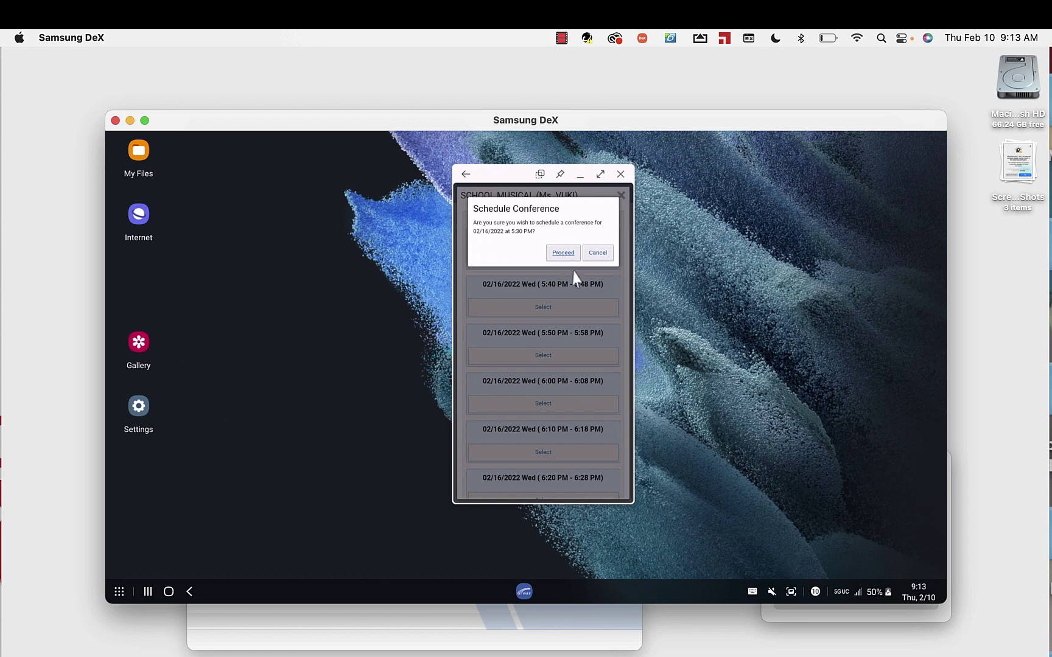
left_click(579, 314)
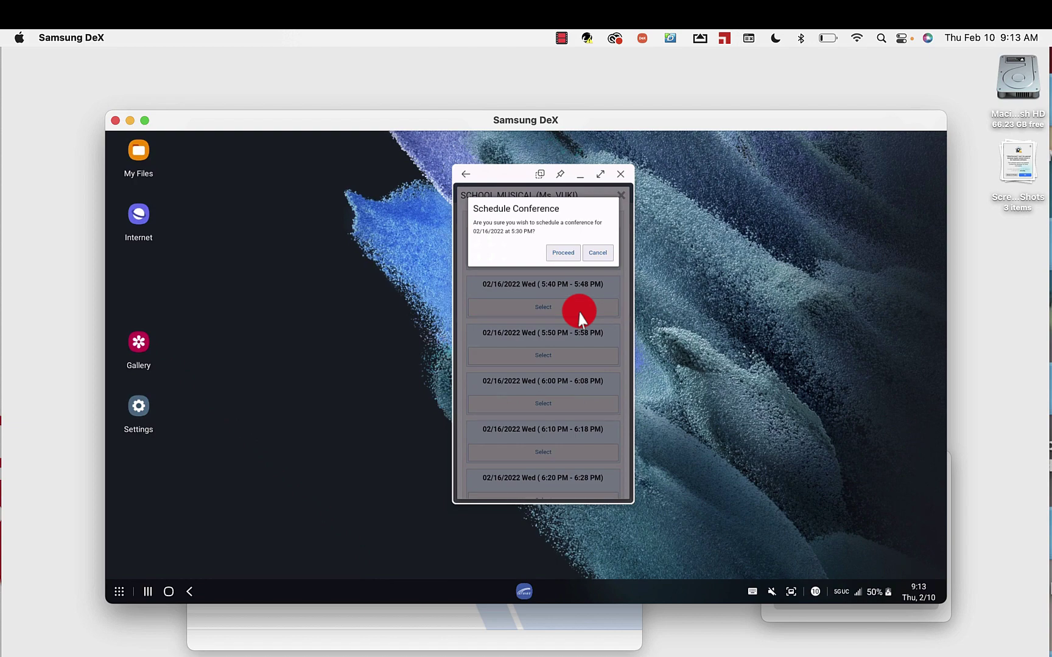
key("ctrl+Right")
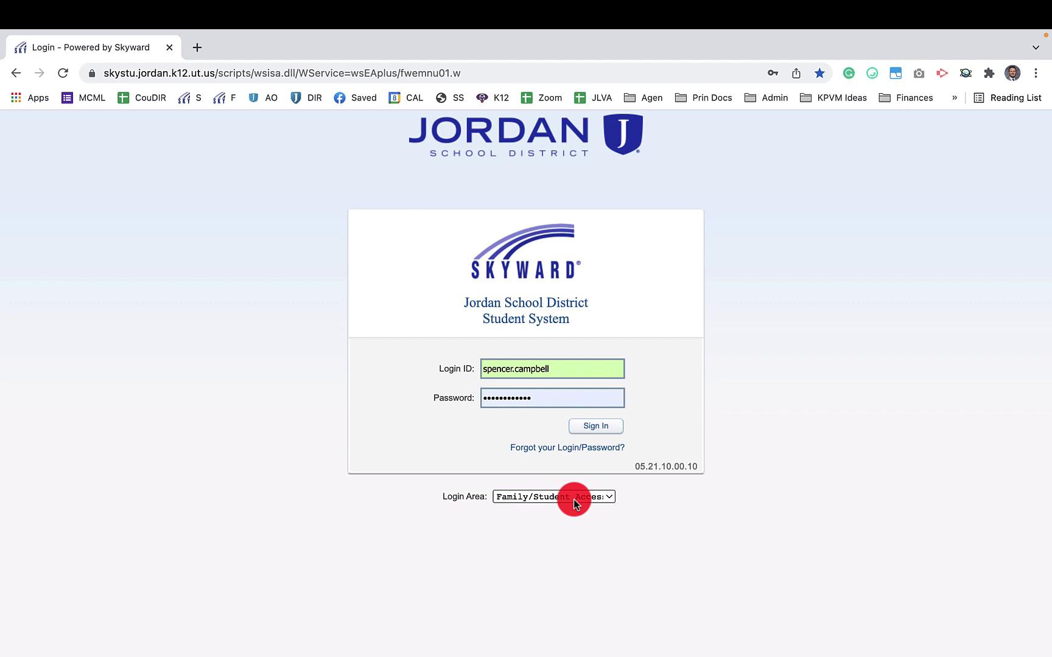
left_click(588, 423)
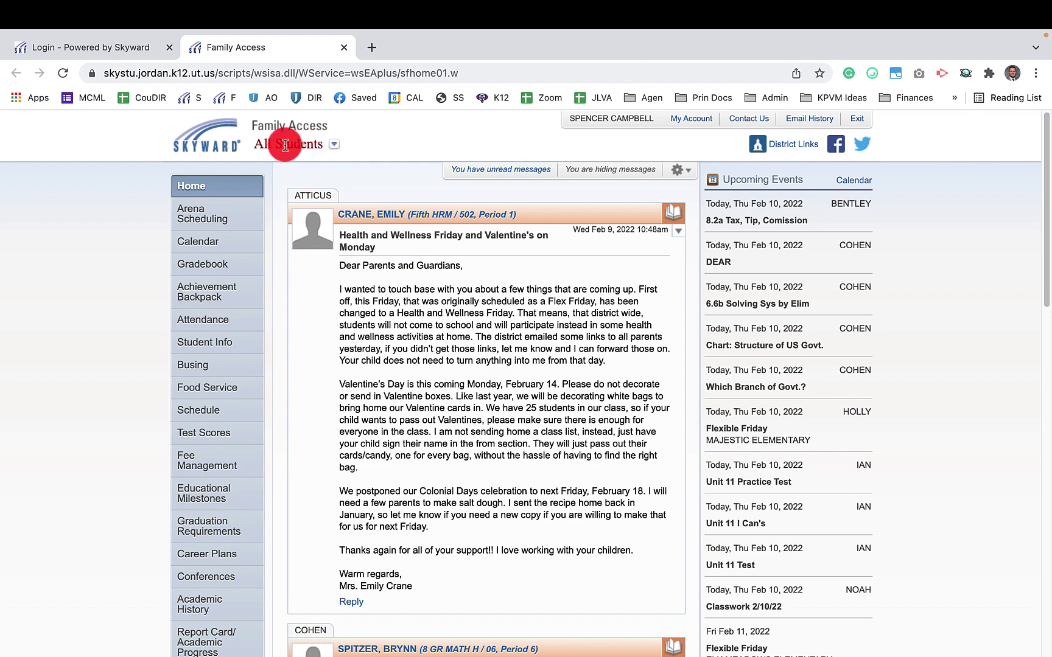
left_click(331, 146)
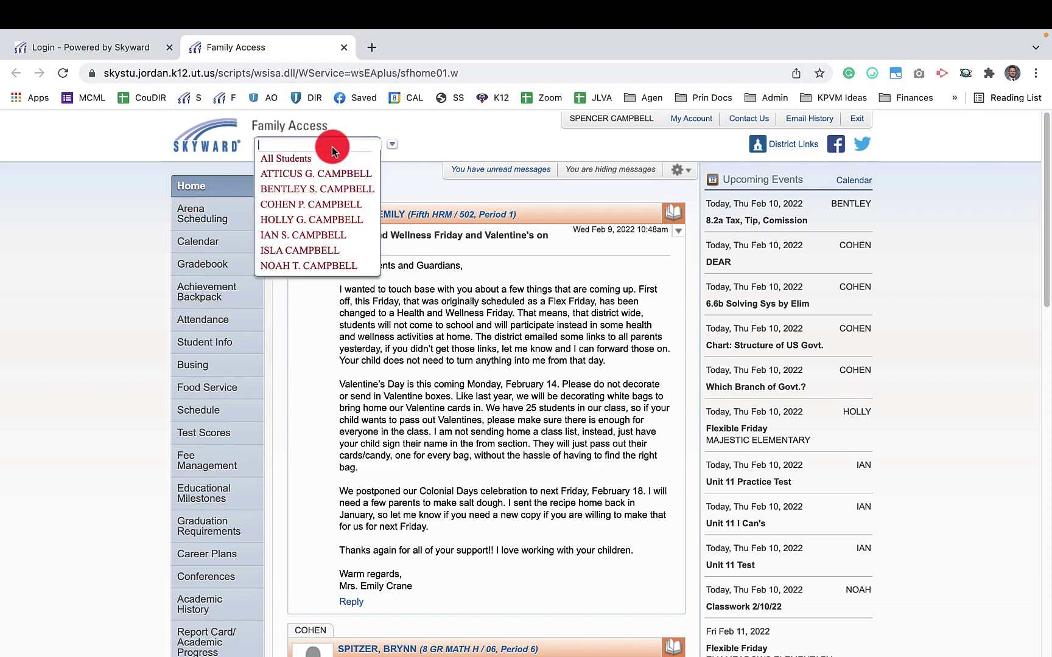
left_click(309, 234)
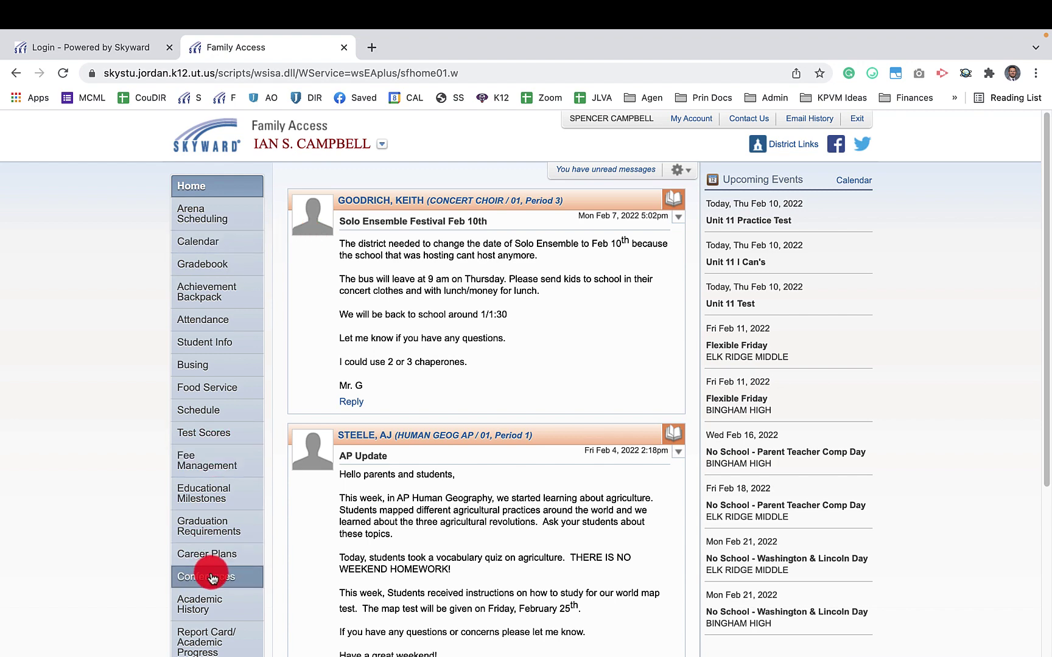
List all middle school conferences and view time slots for Period 1 Human Geography AP.
left_click(207, 576)
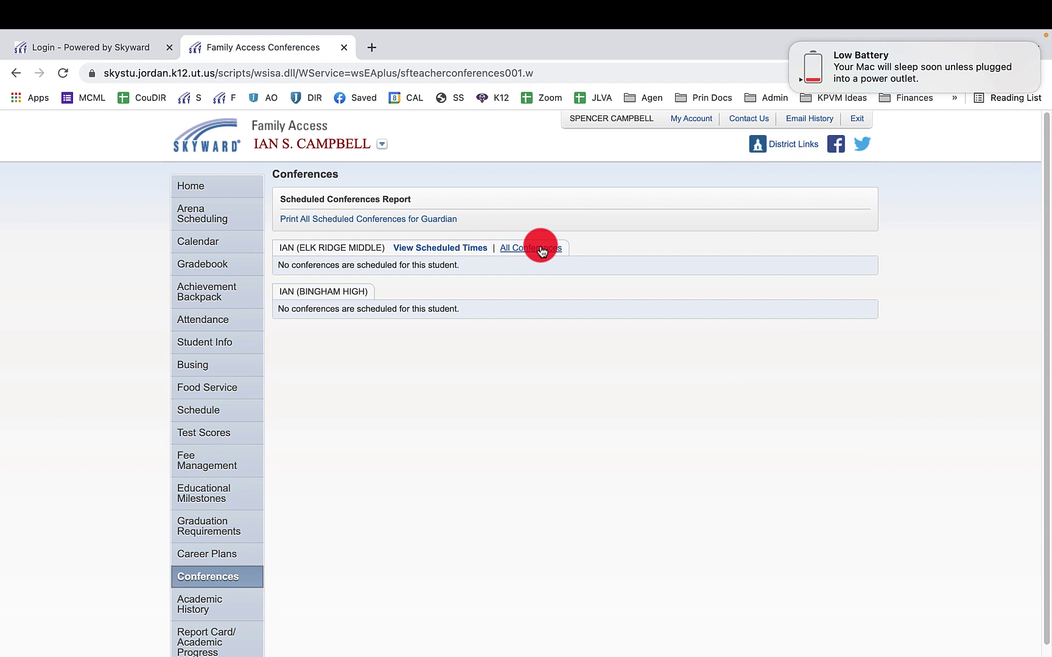
left_click(541, 250)
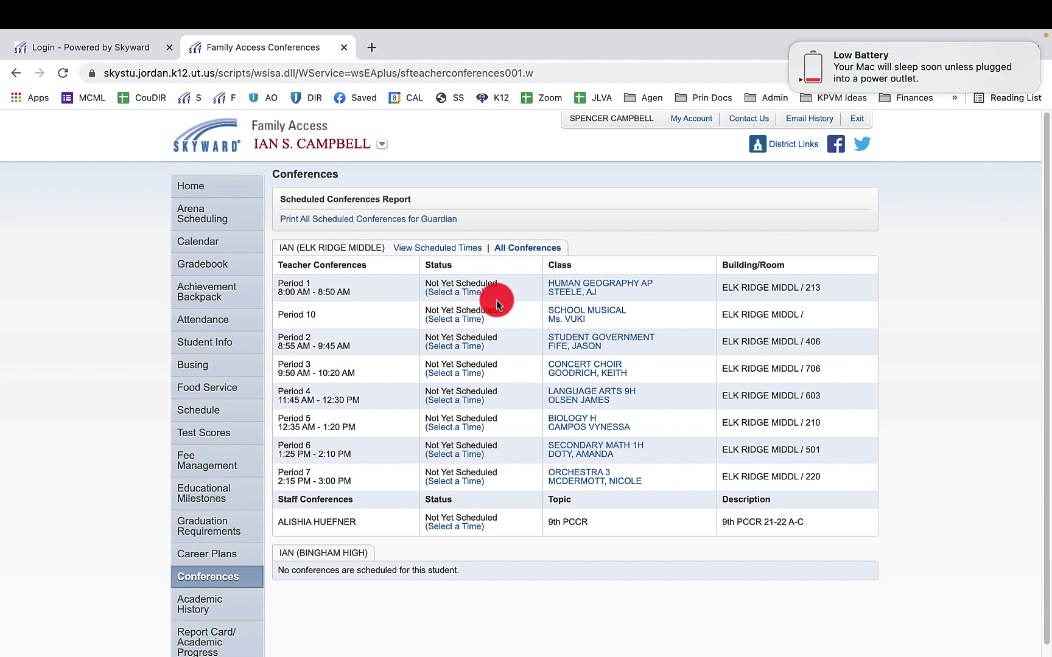
left_click(452, 293)
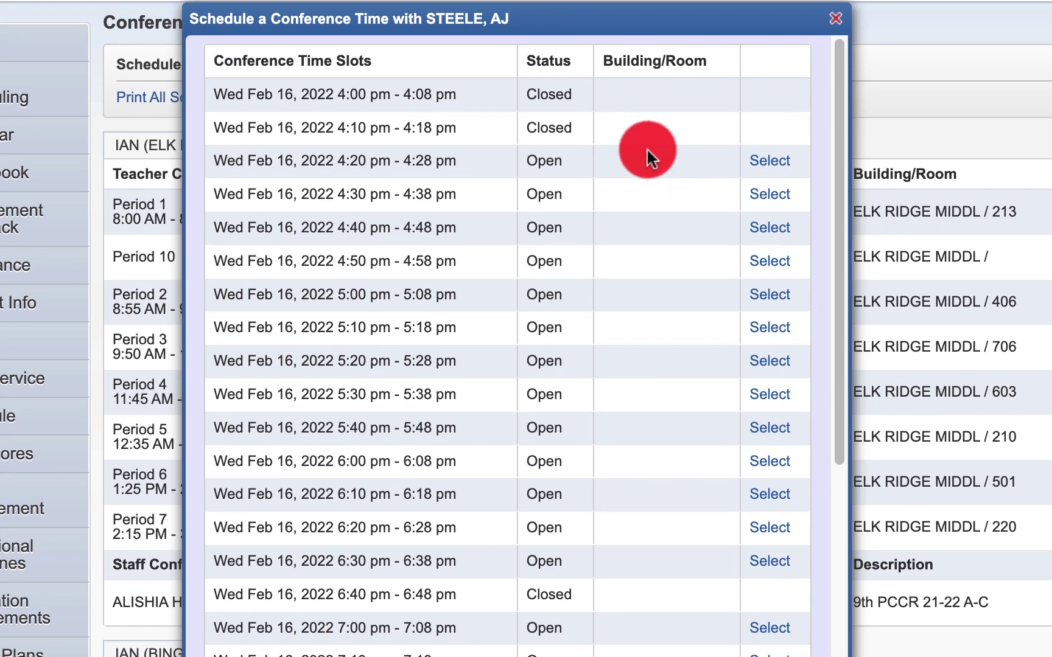
scroll(510, 482, "down", 3)
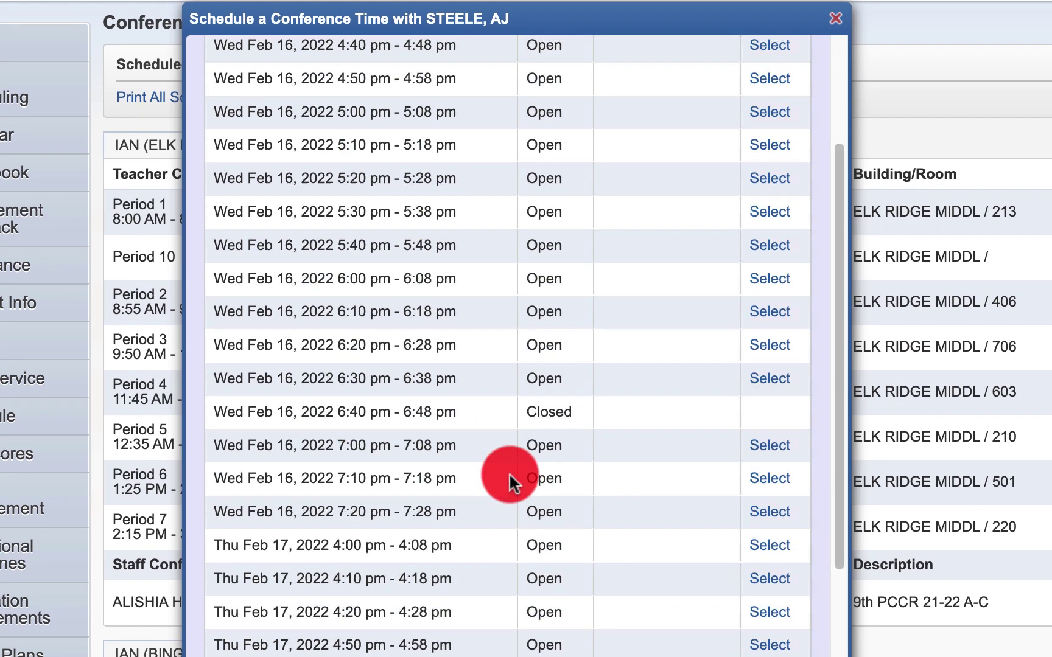
scroll(509, 482, "down", 2)
scroll(509, 482, "down", 3)
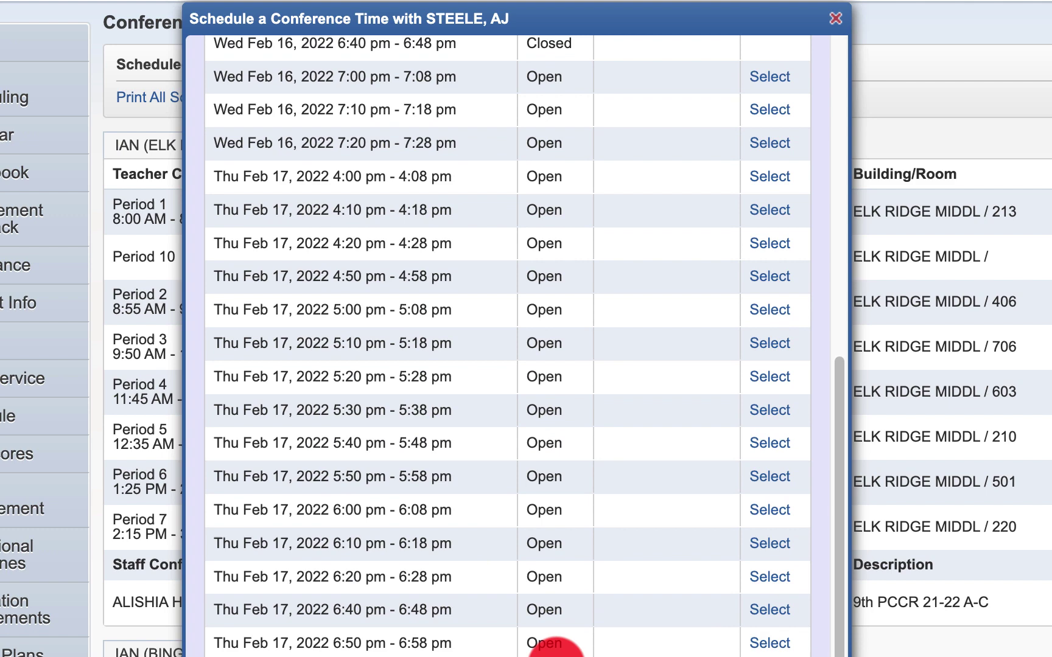
scroll(551, 653, "up", 3)
scroll(550, 653, "up", 2)
scroll(555, 653, "up", 2)
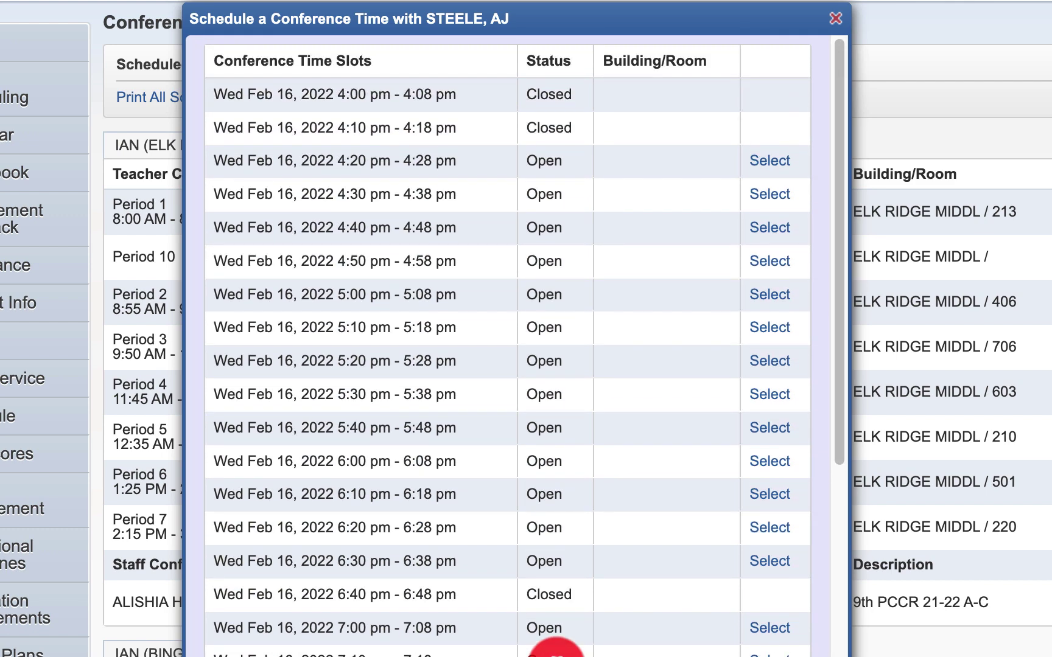
left_click(770, 162)
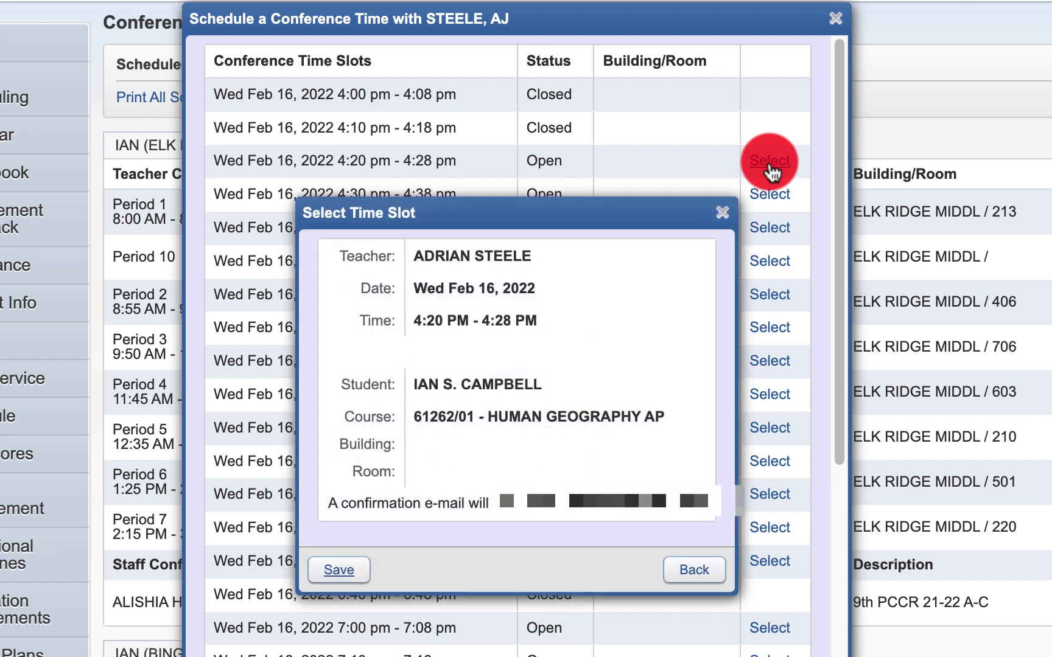